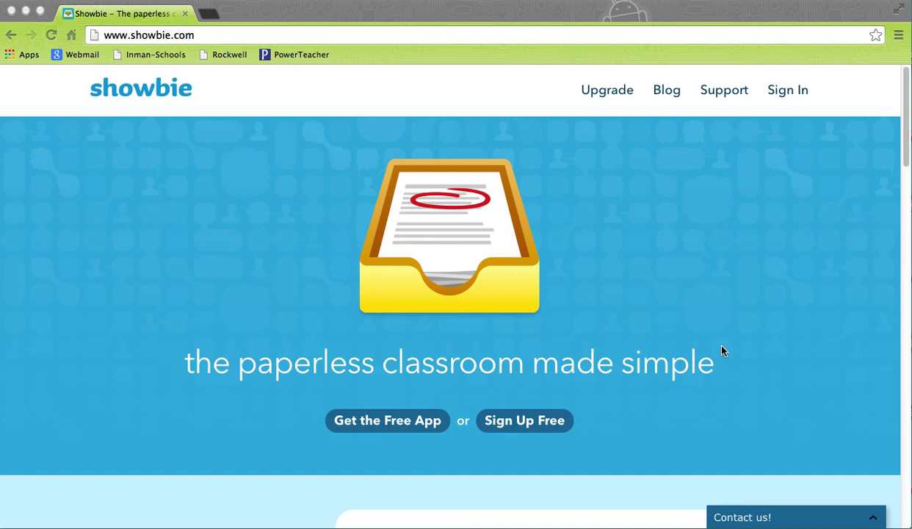
# Start Showbie's free sign-up from the home page to see the teacher and student options.
pyautogui.click(556, 425)
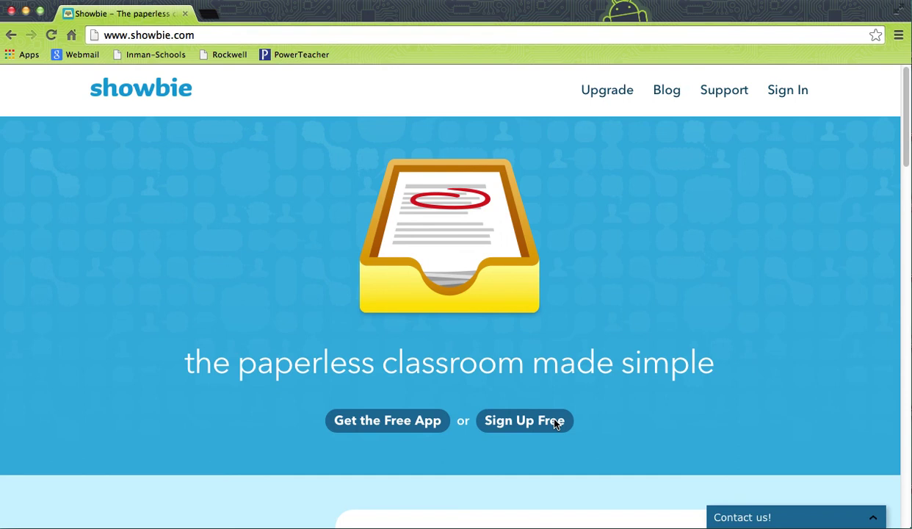
pyautogui.click(544, 424)
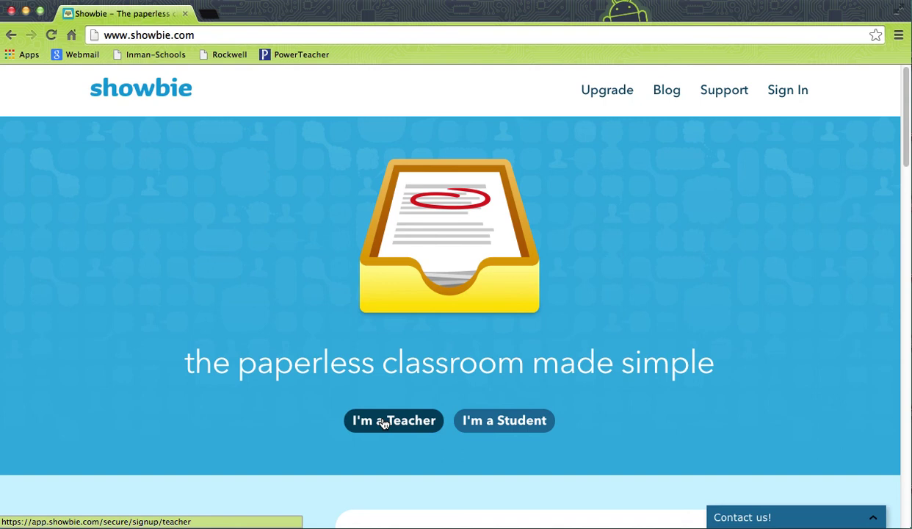
# Choose the I'm a Teacher option to load the teacher sign-up form.
pyautogui.click(383, 424)
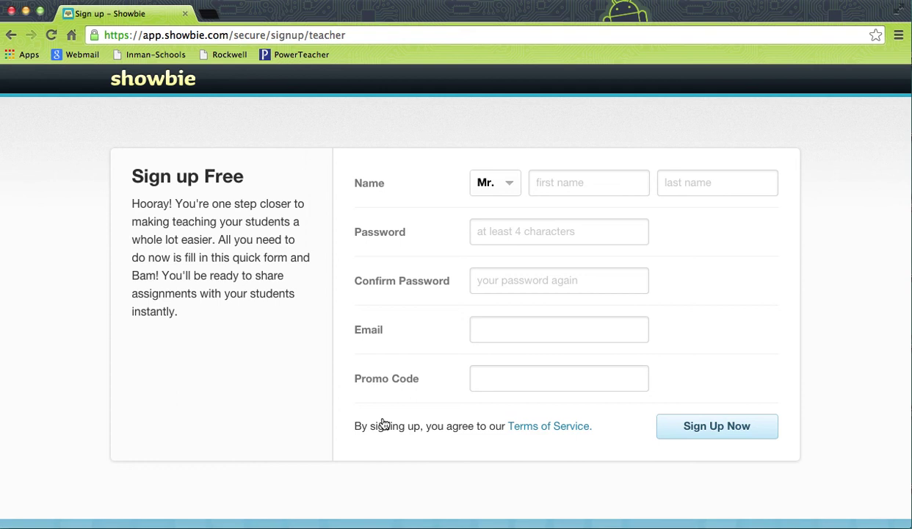
# Select the title Miss and enter the teacher's first and last name.
pyautogui.click(511, 185)
pyautogui.click(514, 236)
pyautogui.click(543, 183)
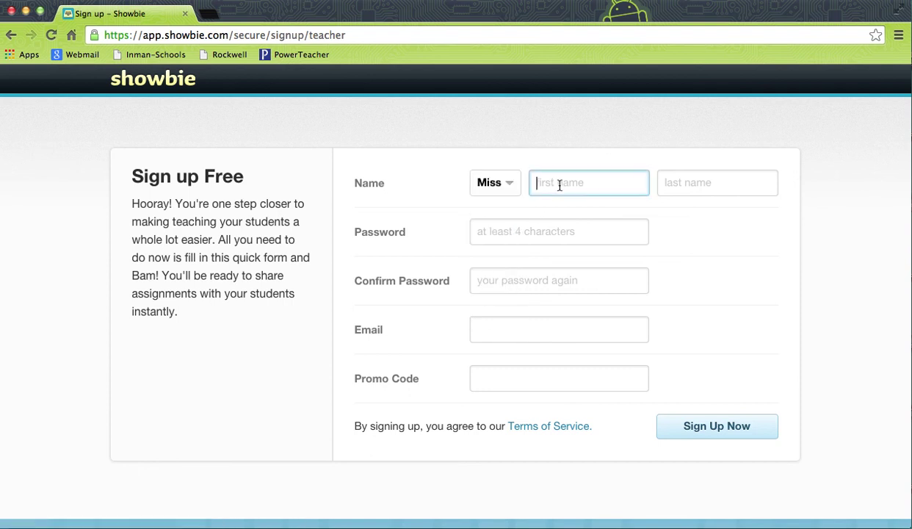
pyautogui.press('Tab')
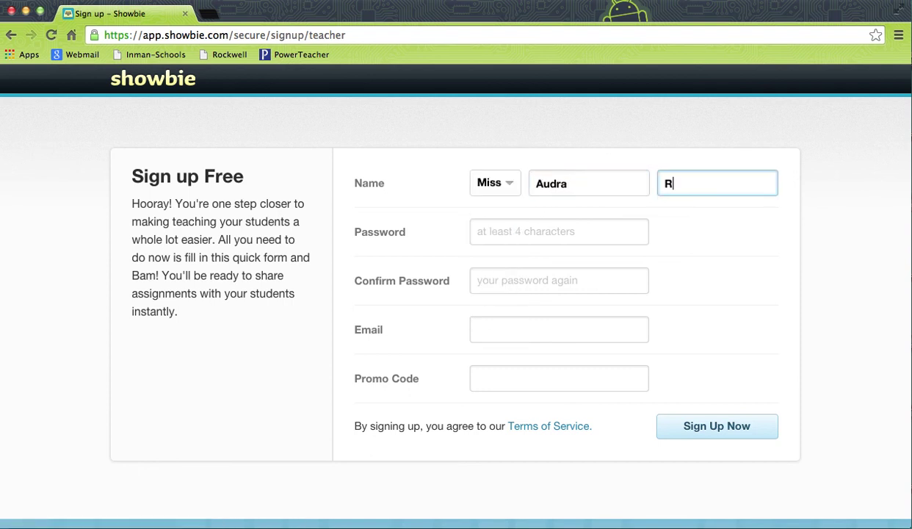
# Enter and confirm the account password, add the teacher's e-mail, and submit the sign-up.
pyautogui.press('Tab')
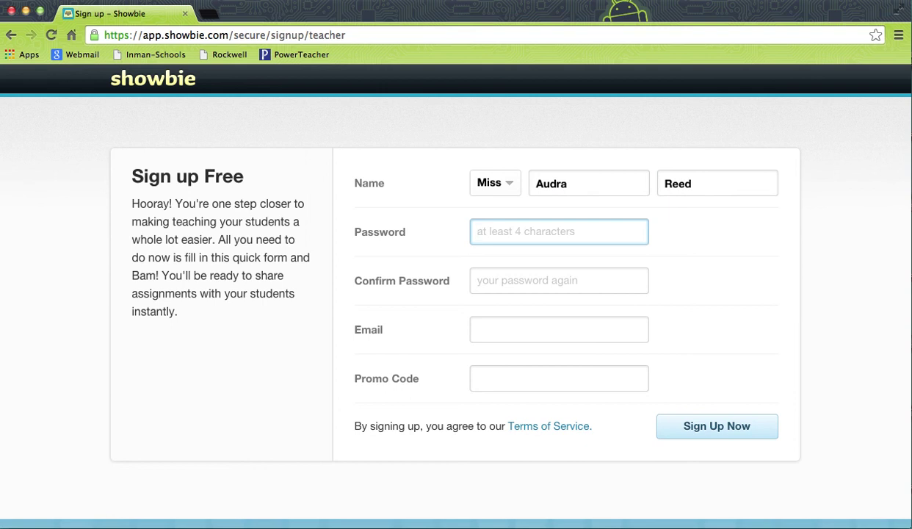
pyautogui.write('•••')
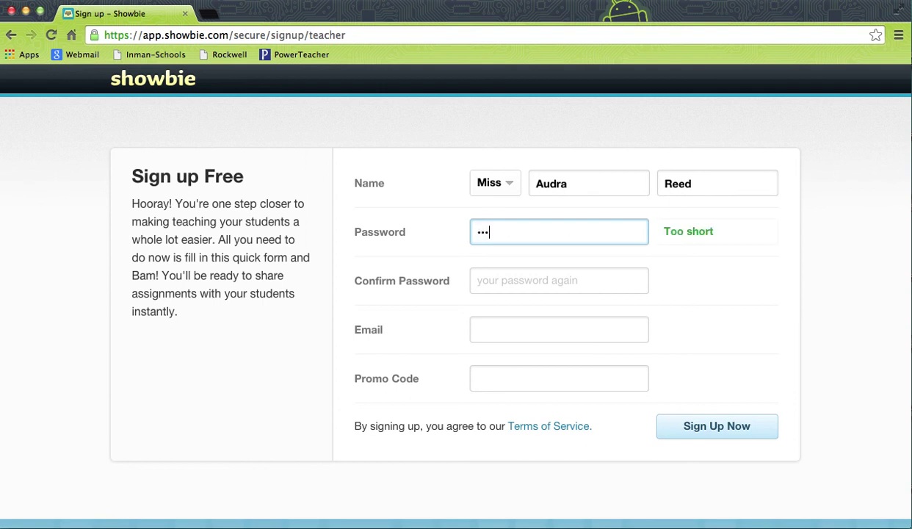
pyautogui.write('•')
pyautogui.click(559, 281)
pyautogui.write('••••')
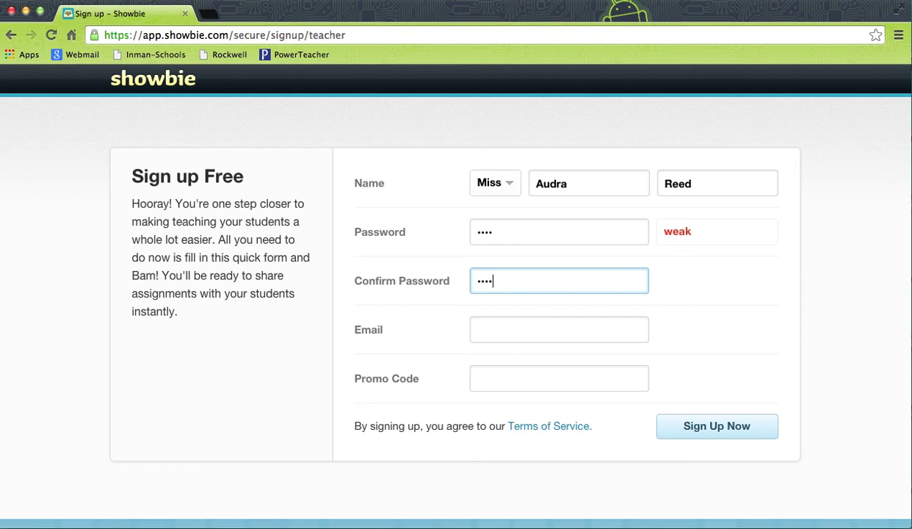
pyautogui.click(558, 329)
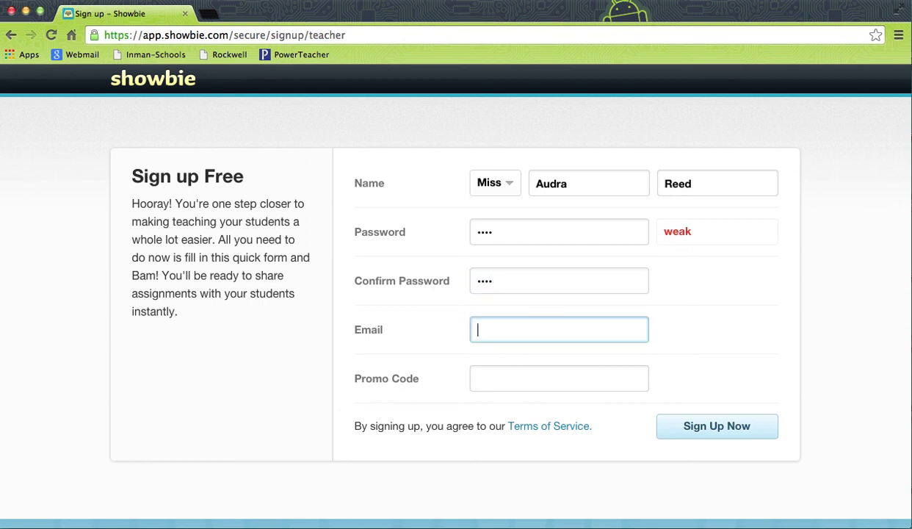
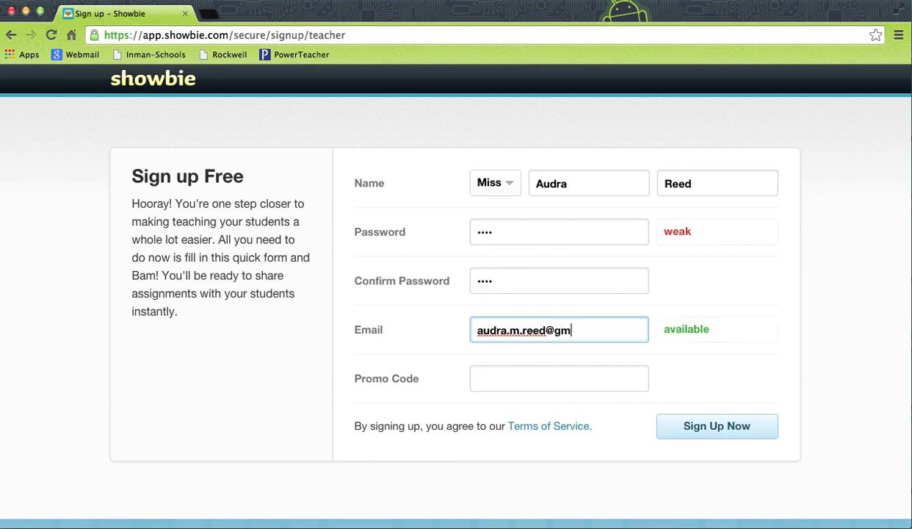
pyautogui.click(559, 378)
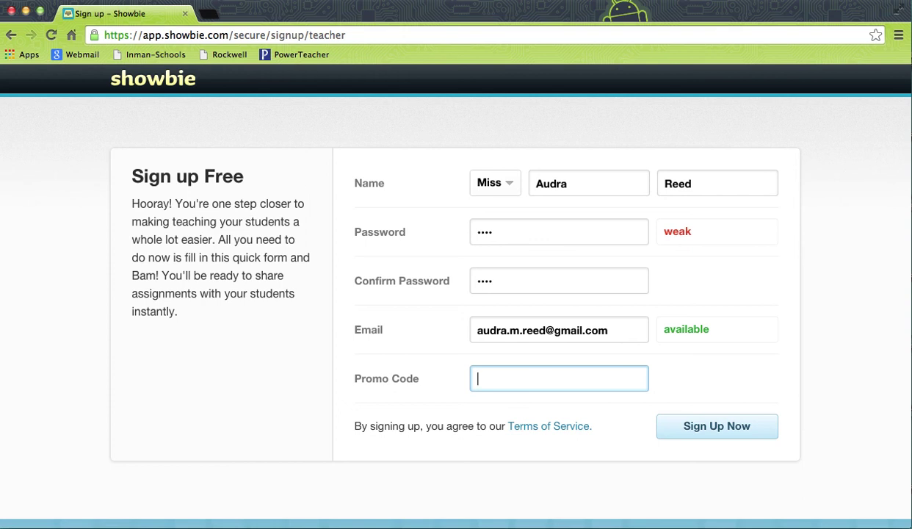
pyautogui.click(679, 435)
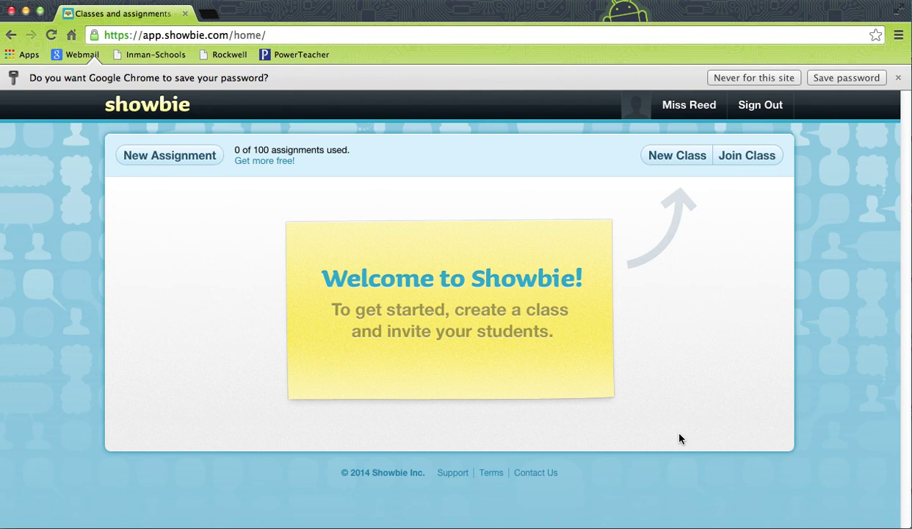
# Add a new class named 'Pittsburg State Tech' and save it.
pyautogui.click(688, 160)
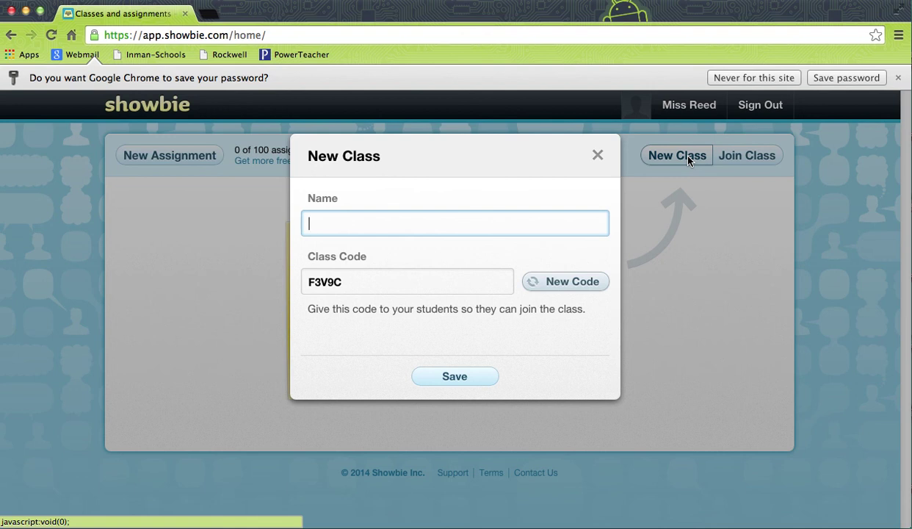
pyautogui.write('Pittsburg State Tech')
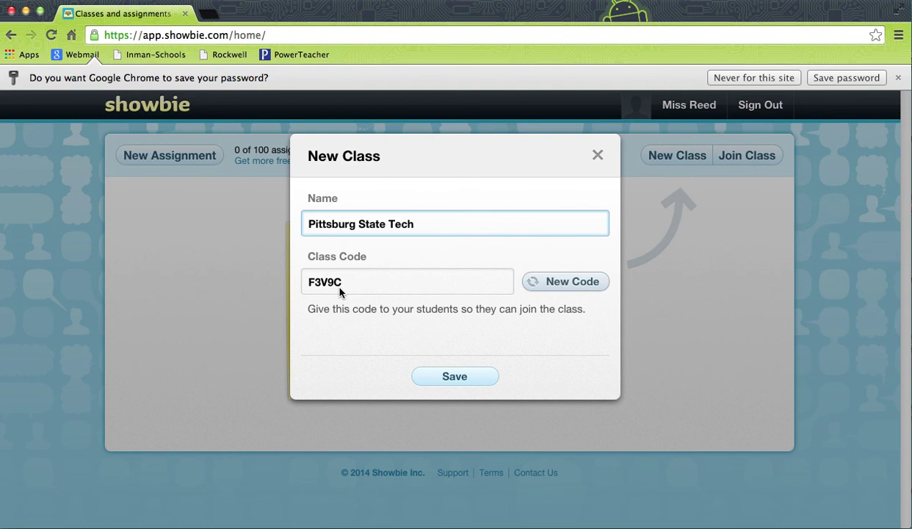
pyautogui.click(418, 379)
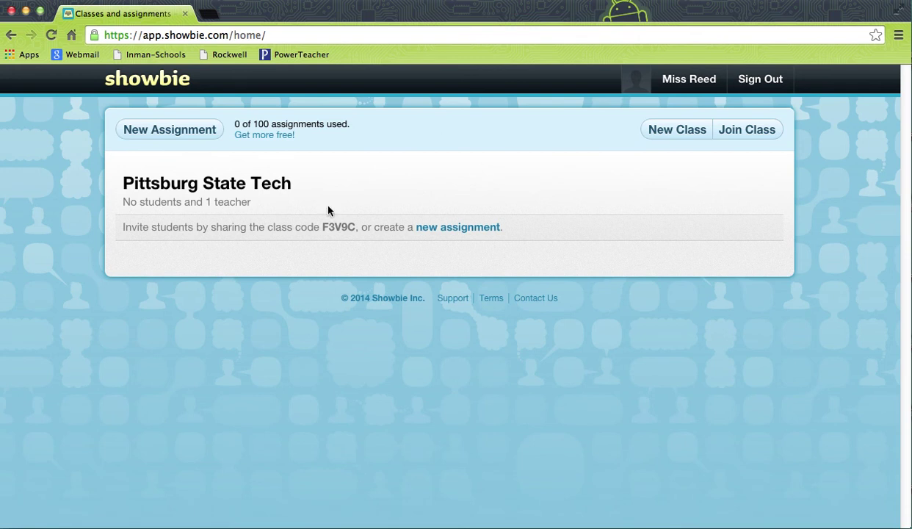
# Create a 'Website' assignment due November 3, 2014 at 4:00 PM.
pyautogui.click(445, 227)
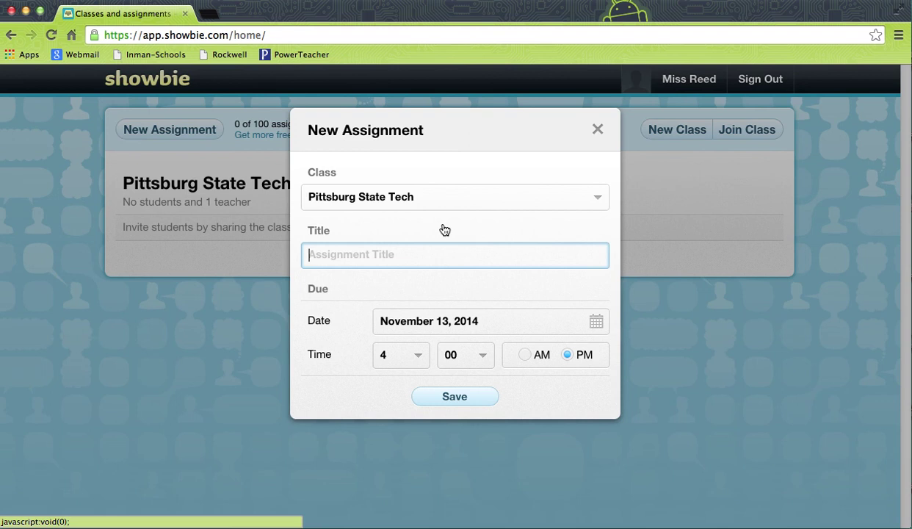
pyautogui.write('Website')
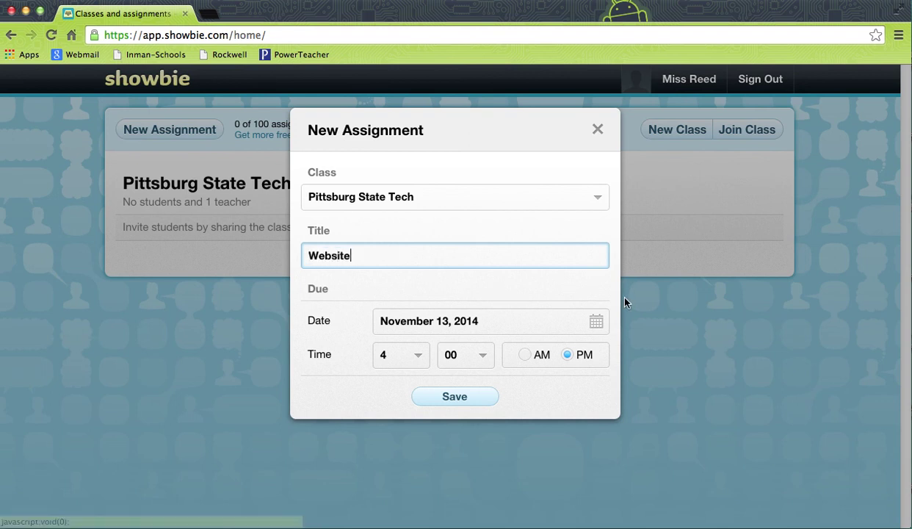
pyautogui.click(596, 323)
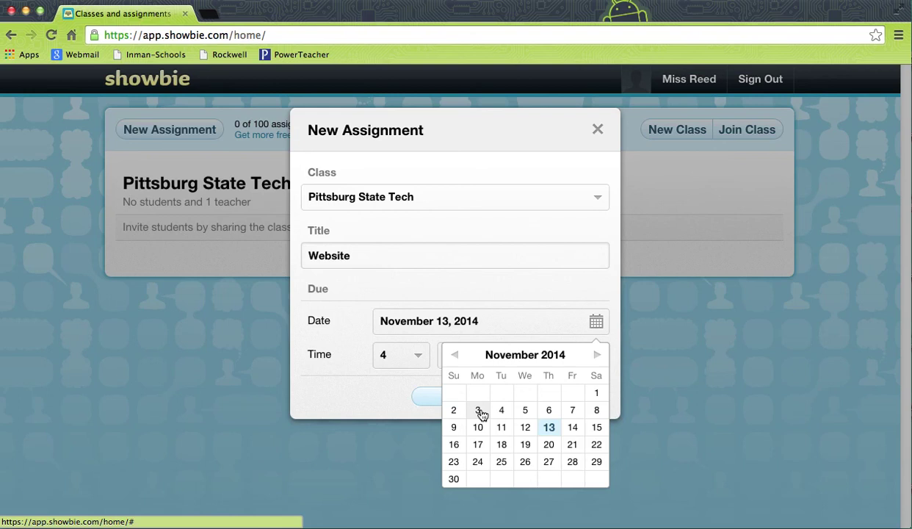
pyautogui.click(479, 412)
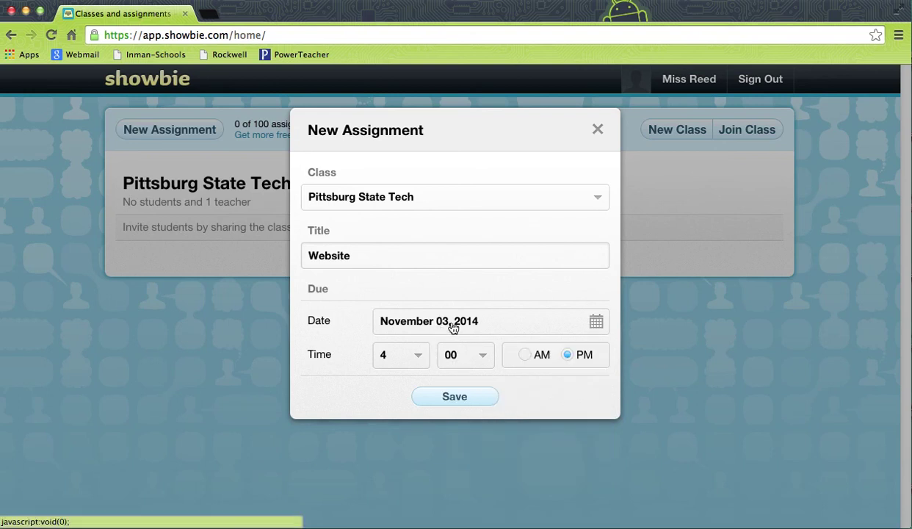
pyautogui.click(420, 357)
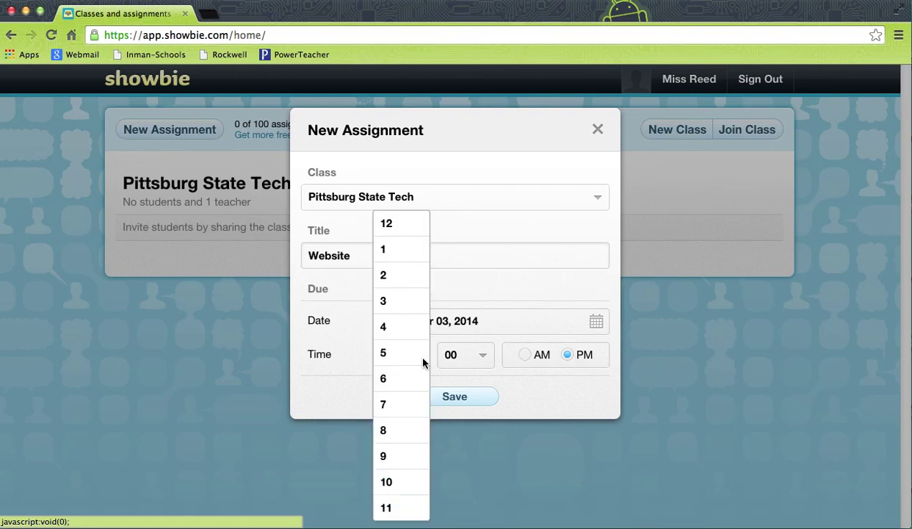
pyautogui.click(510, 379)
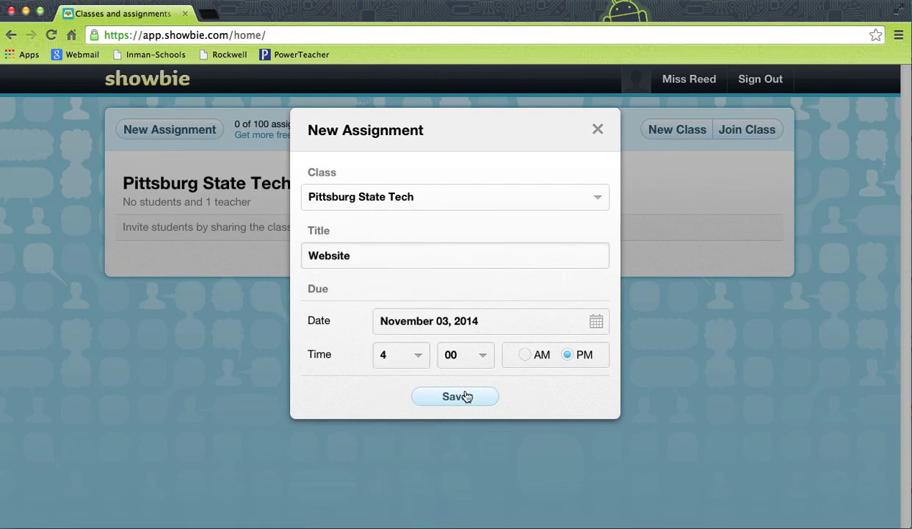
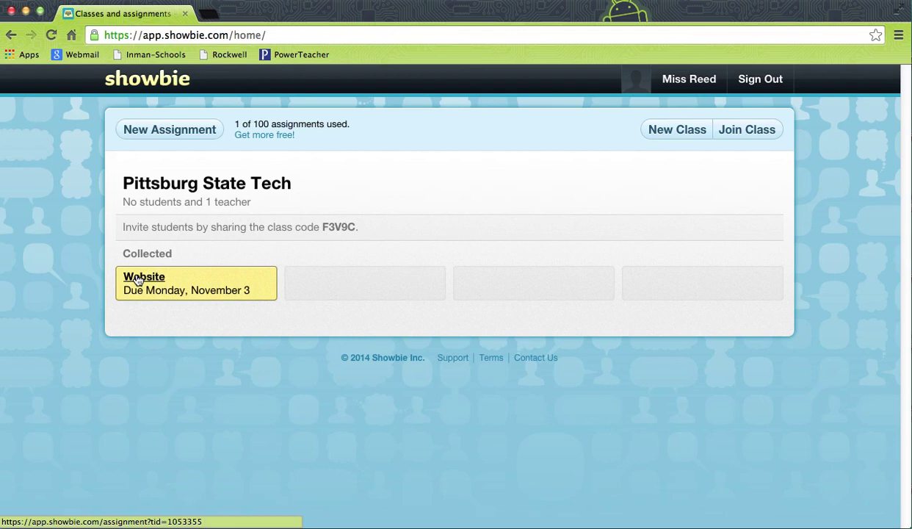
# Open the Website assignment and view its empty Shared Folder, still holding 0 files.
pyautogui.click(138, 279)
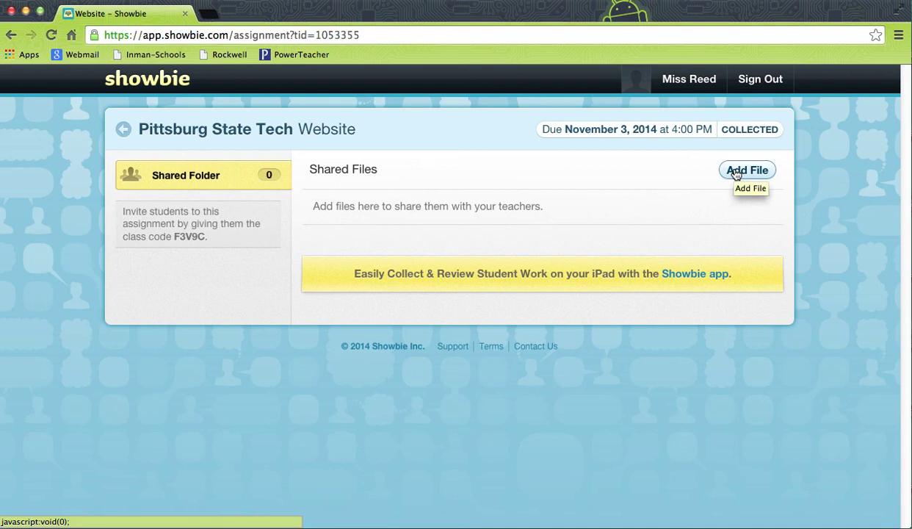
pyautogui.click(736, 174)
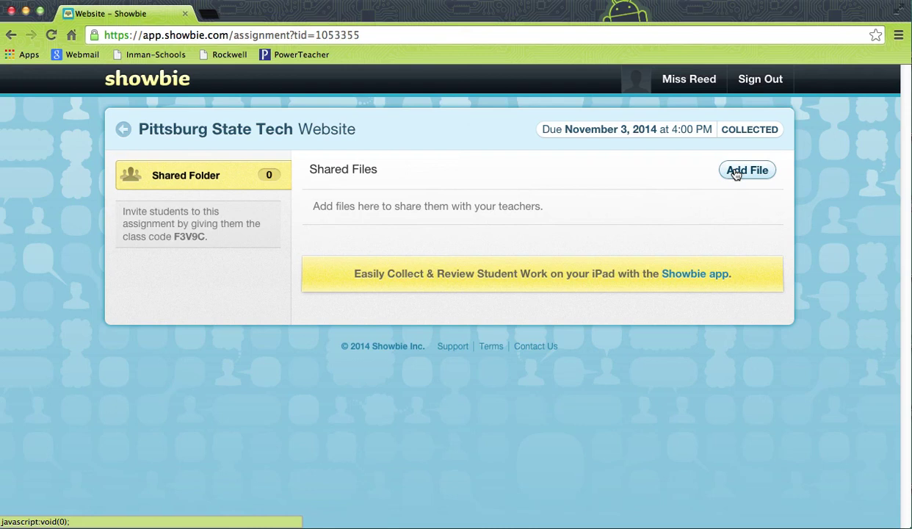
# Upload the Energy Comparison Word document from the Desktop to the Website shared folder.
pyautogui.click(736, 174)
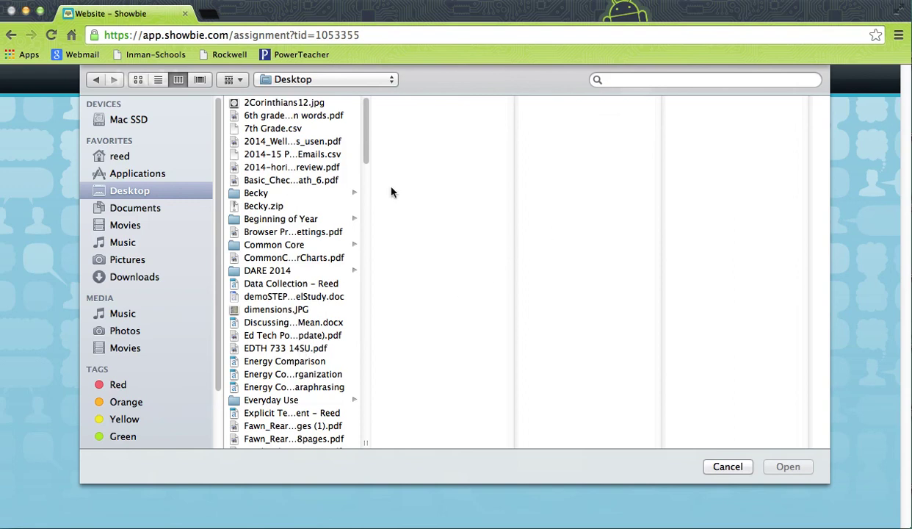
pyautogui.moveTo(365, 150); pyautogui.dragTo(356, 166)
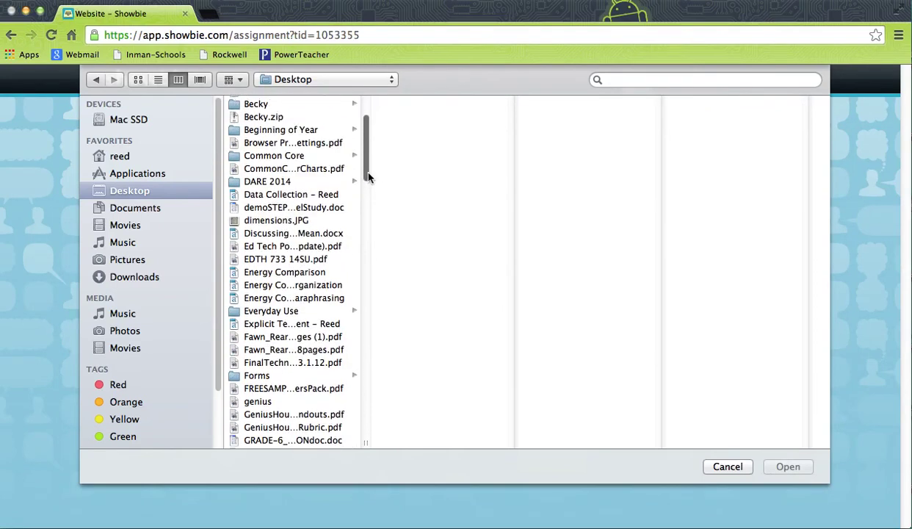
pyautogui.click(310, 272)
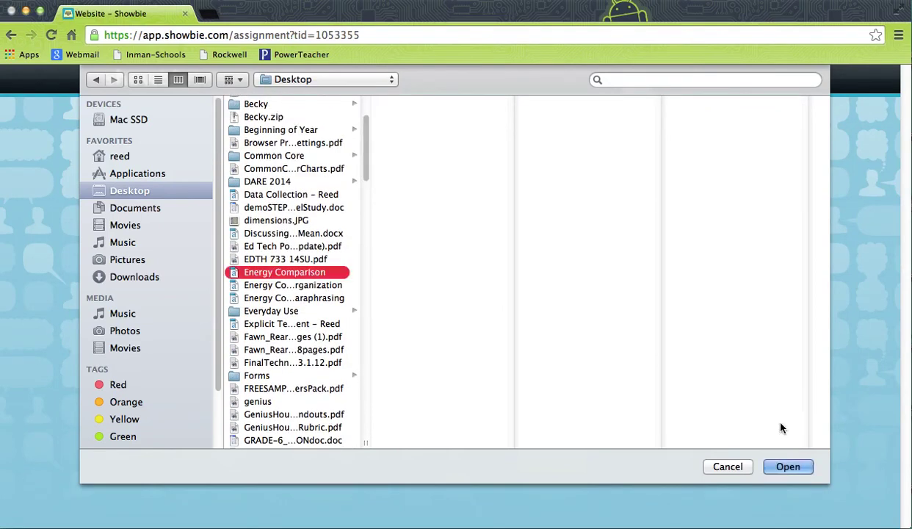
pyautogui.click(777, 473)
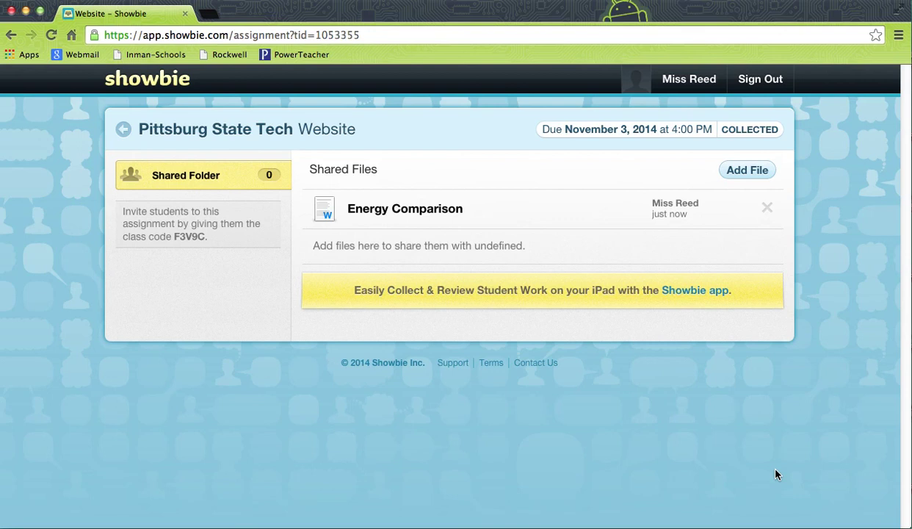
pyautogui.click(763, 82)
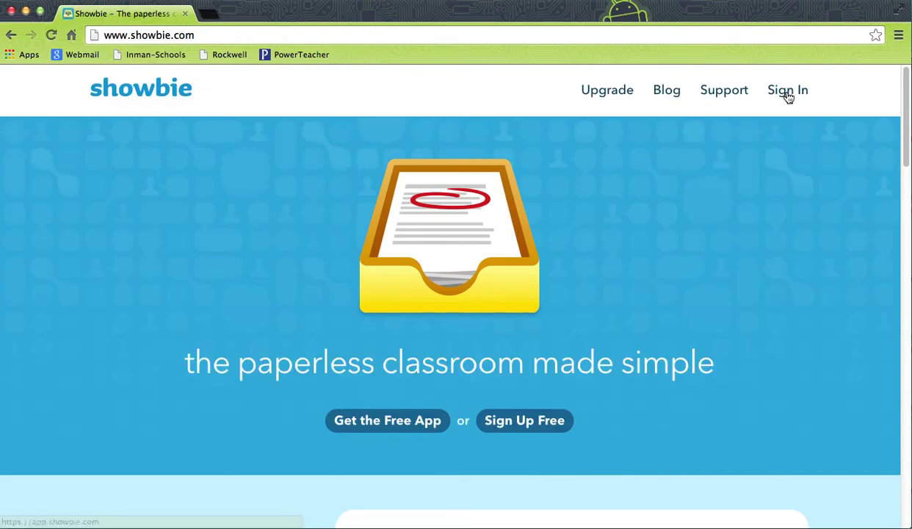
# Sign out, then sign in to a different teacher account with Language Arts, Passion Projects and Reading classes.
pyautogui.click(788, 93)
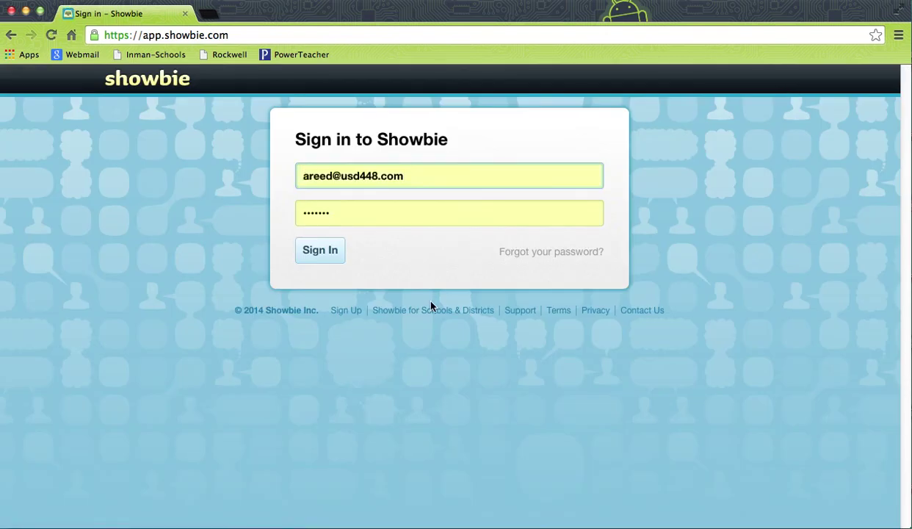
pyautogui.click(329, 255)
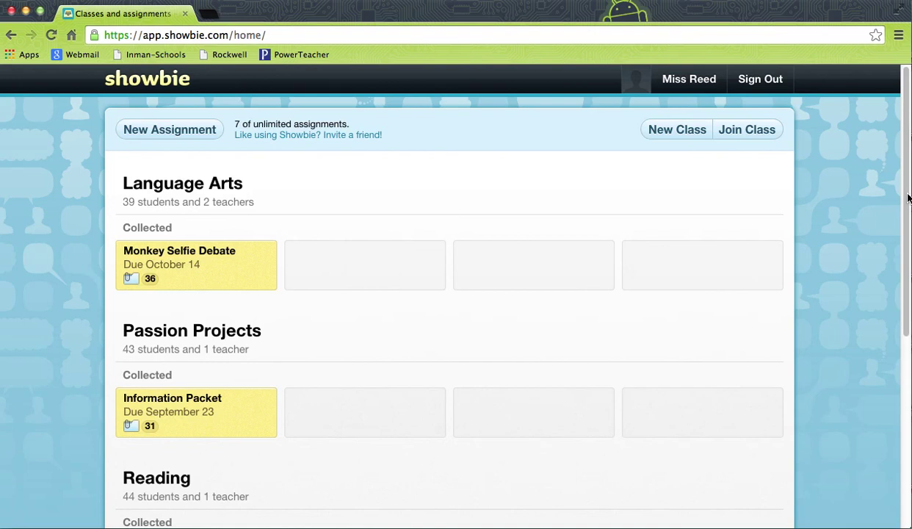
# Open the Reading class's City of Ember assignment and browse its eight shared Word files.
pyautogui.moveTo(908, 204); pyautogui.dragTo(900, 386)
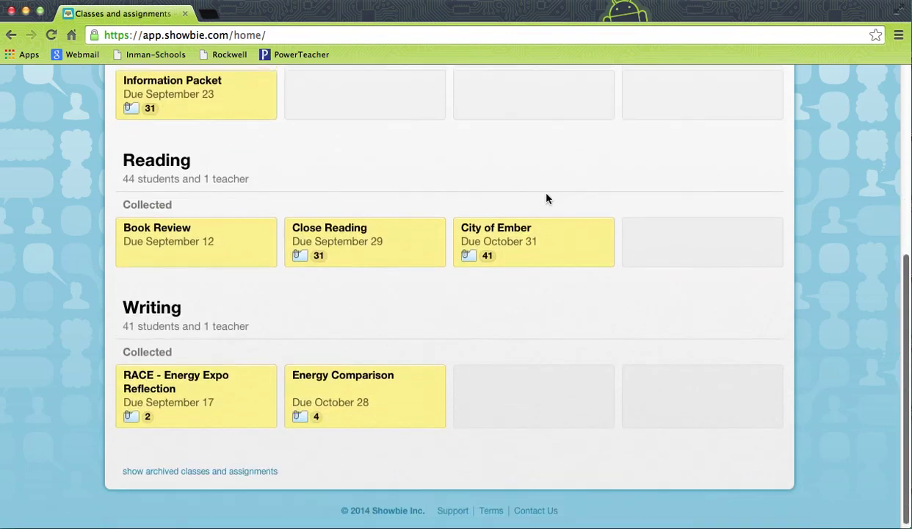
pyautogui.click(514, 237)
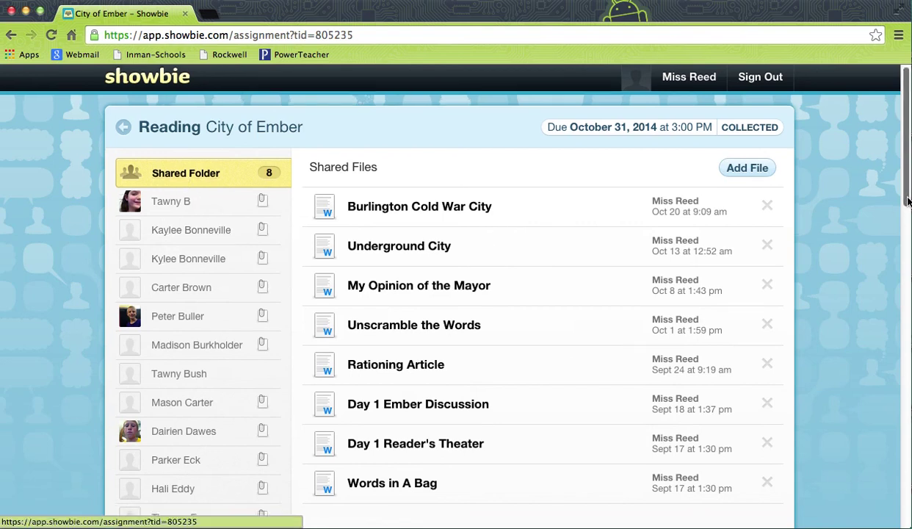
pyautogui.scroll(-2, 908, 198)
pyautogui.scroll(-5, 902, 251)
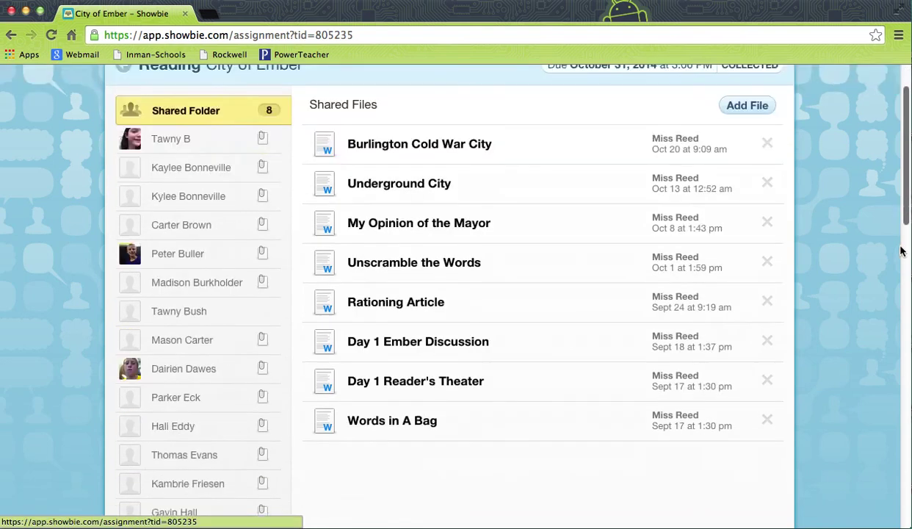
pyautogui.scroll(2, 904, 230)
pyautogui.moveTo(904, 229); pyautogui.dragTo(905, 212)
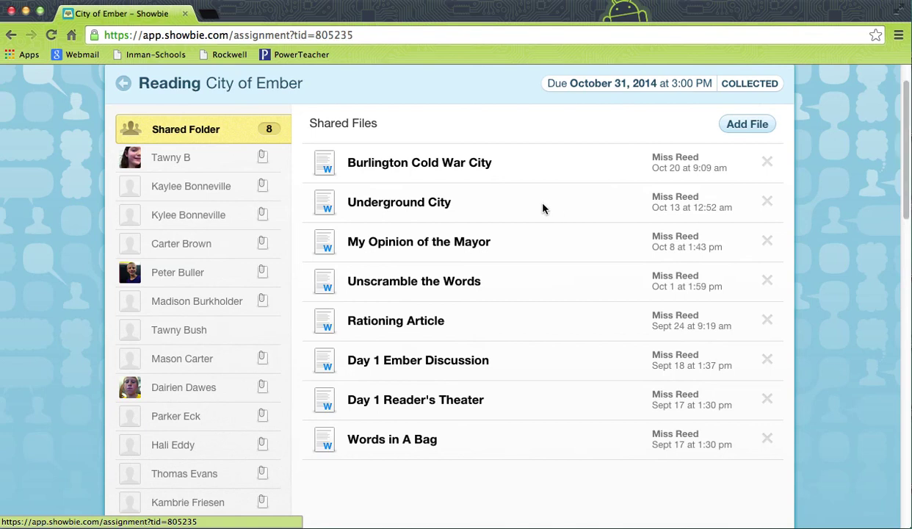
# Review the first student's City of Ember folder, scrolling through their written responses.
pyautogui.click(227, 155)
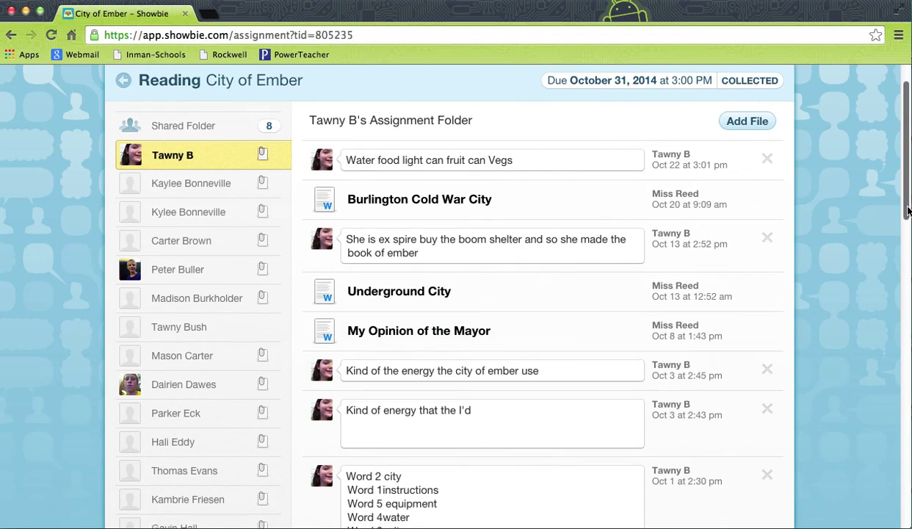
pyautogui.scroll(-2, 906, 202)
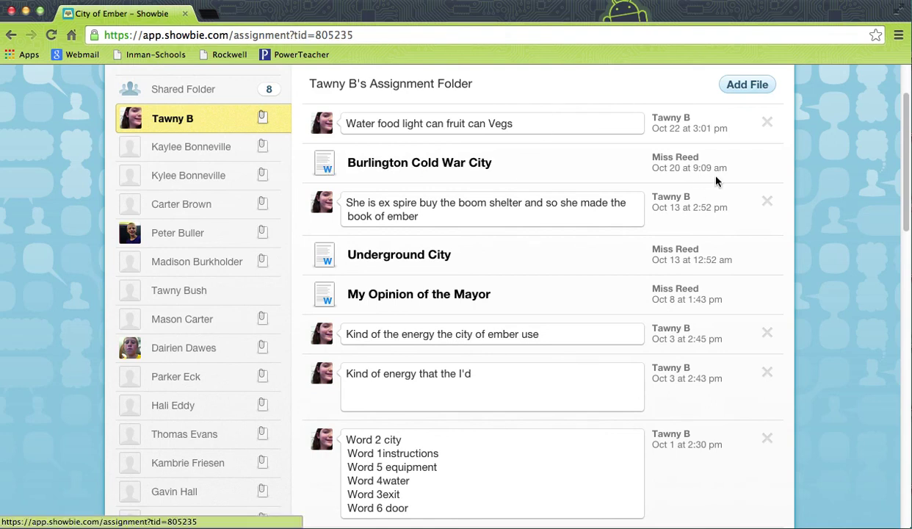
pyautogui.moveTo(907, 188); pyautogui.dragTo(909, 172)
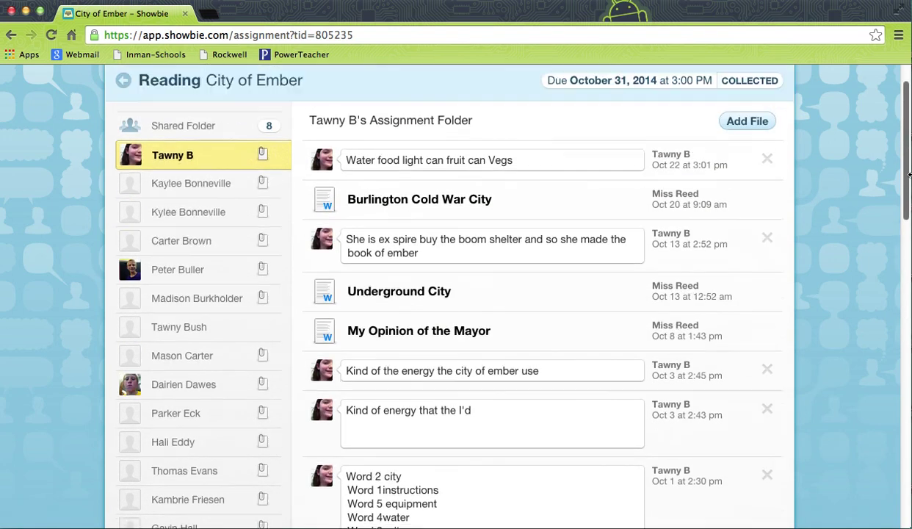
# Review another student's City of Ember folder, scrolling through their notes and teacher-posted Word files.
pyautogui.click(189, 277)
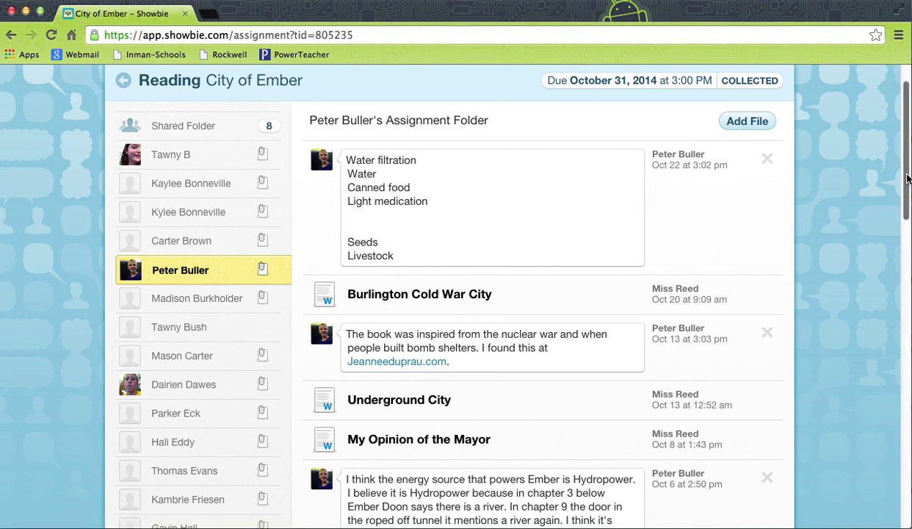
pyautogui.moveTo(906, 179); pyautogui.dragTo(907, 215)
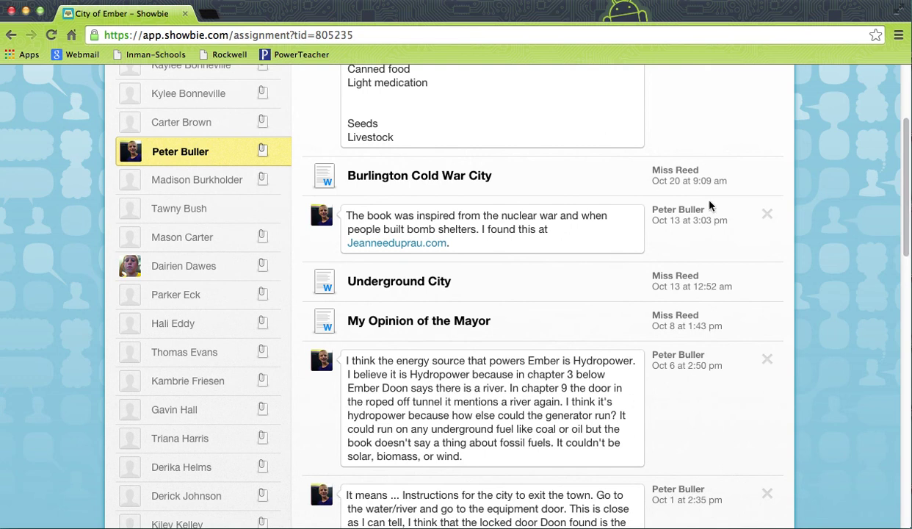
pyautogui.moveTo(907, 224); pyautogui.dragTo(903, 316)
pyautogui.moveTo(902, 337); pyautogui.dragTo(882, 82)
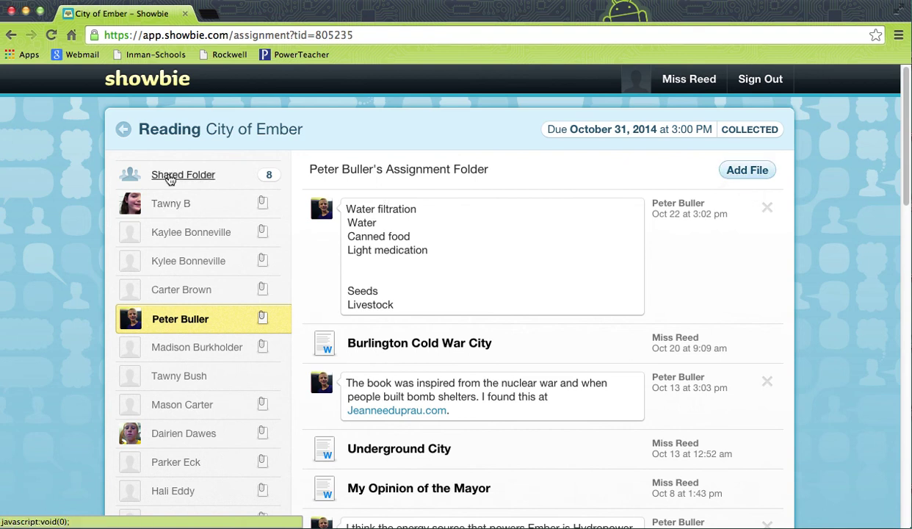
pyautogui.click(168, 177)
# Return home, open Language Arts' Monkey Selfie Debate, and view two students' submitted work.
pyautogui.click(125, 132)
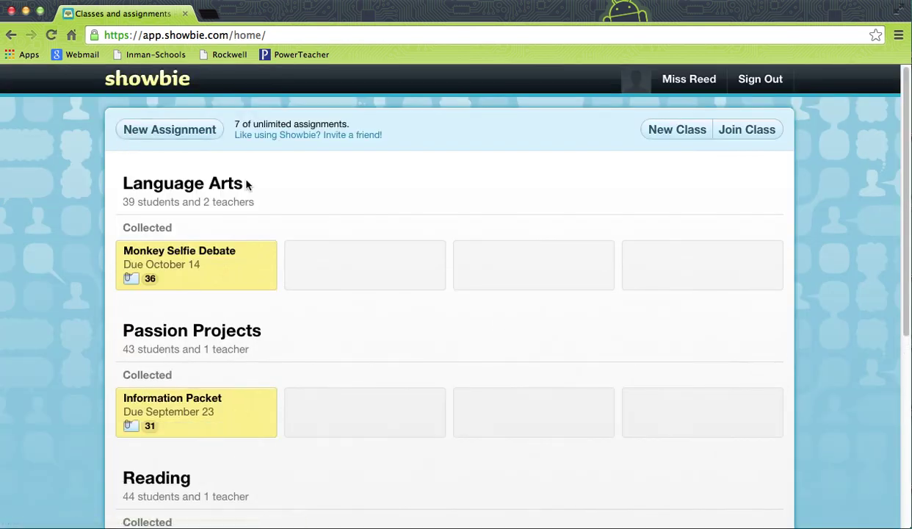
pyautogui.click(205, 256)
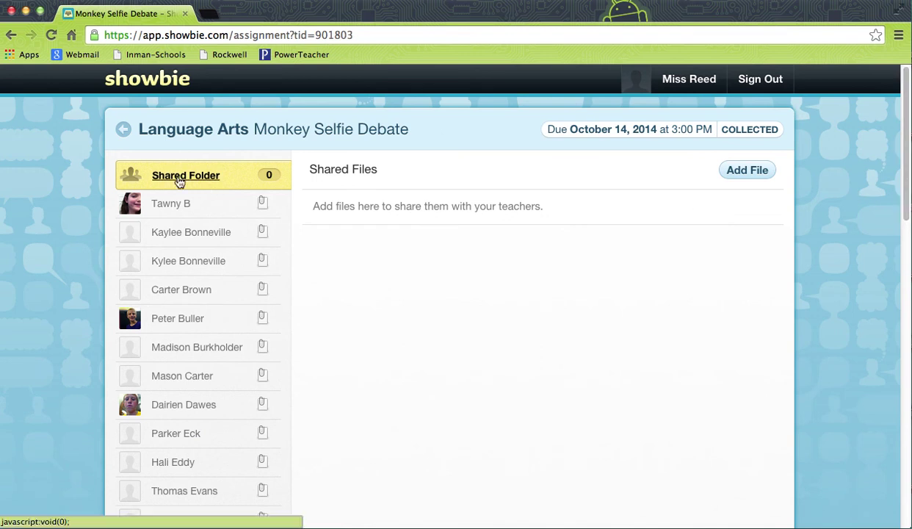
pyautogui.click(179, 205)
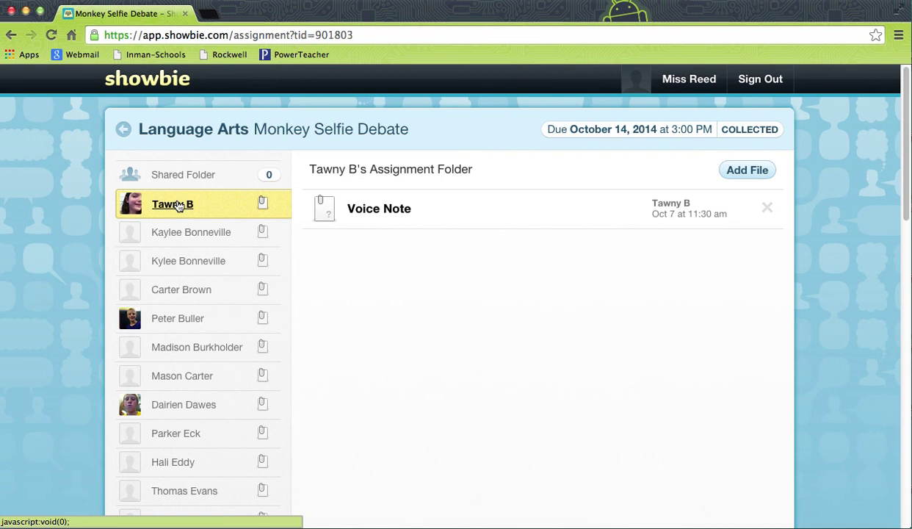
pyautogui.click(189, 323)
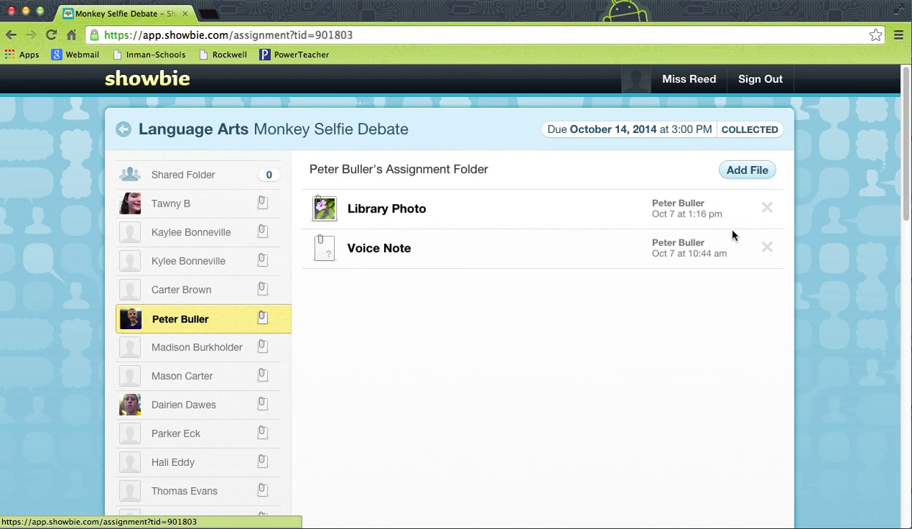
pyautogui.click(769, 80)
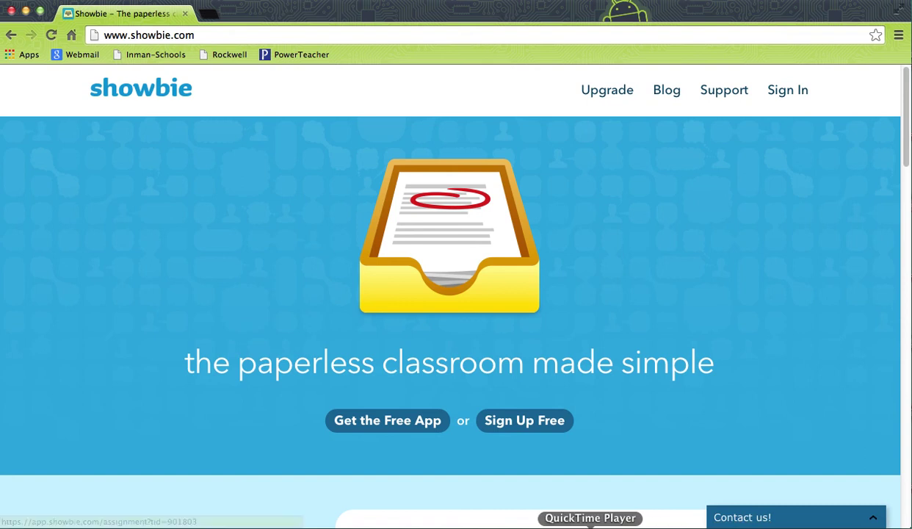
# Sign out of the teacher account, leaving the public showbie.com homepage showing.
pyautogui.click(590, 525)
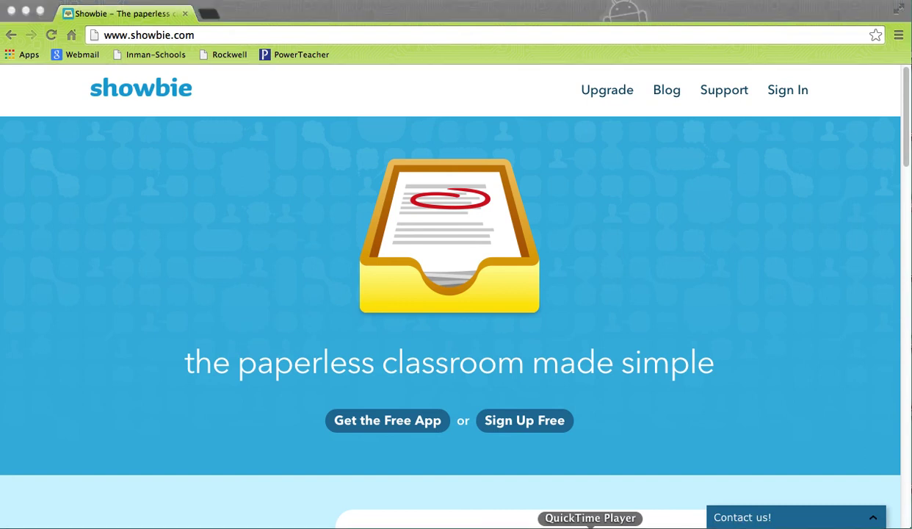